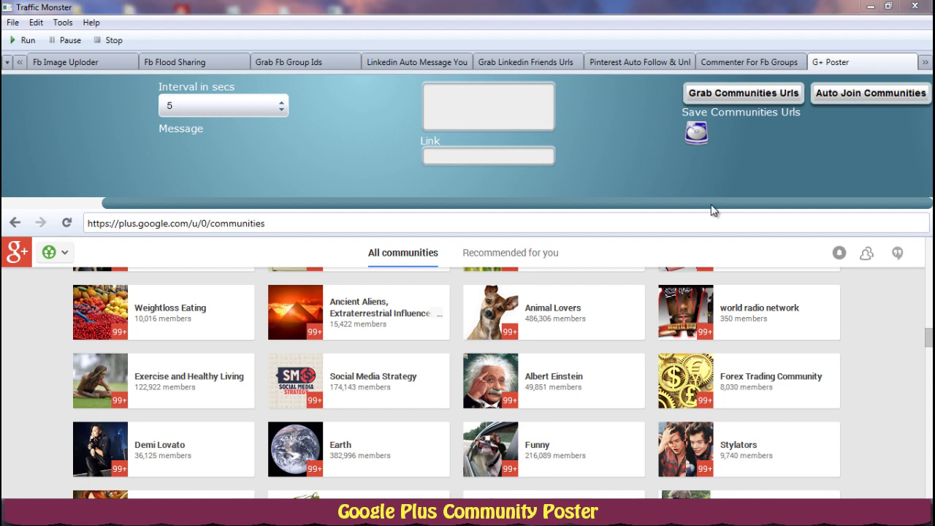
Load the full Google+ communities page down to the recommended communities and auto-join them
scroll(69, 256, up, 5)
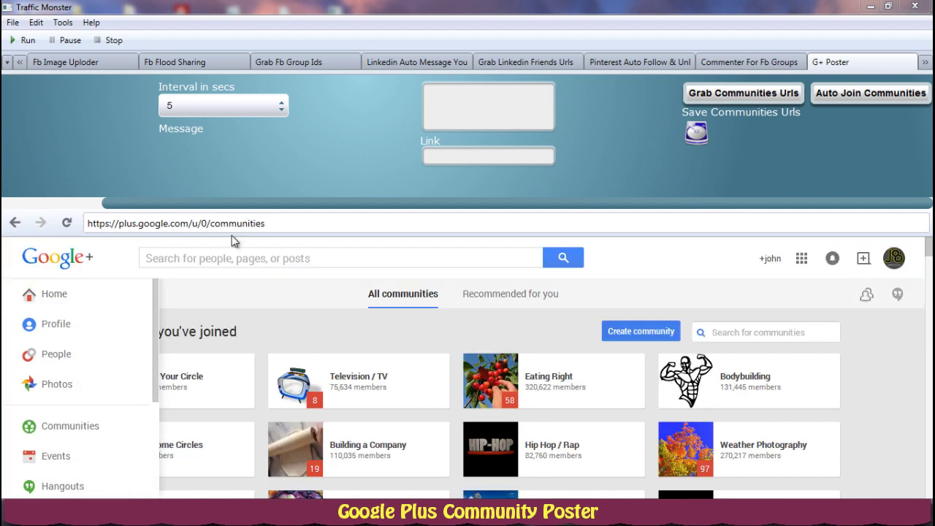
mouse_move(71, 296)
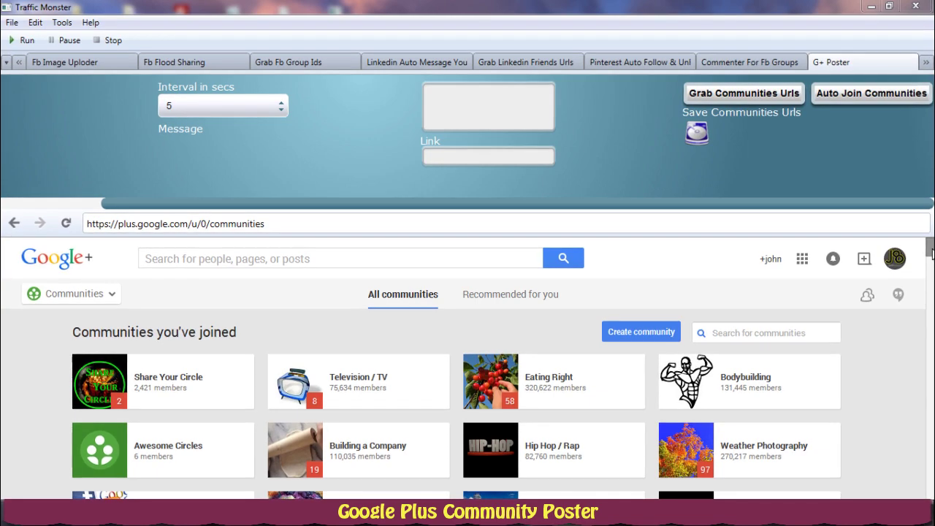
scroll(928, 249, down, 2)
drag(930, 252, 930, 340)
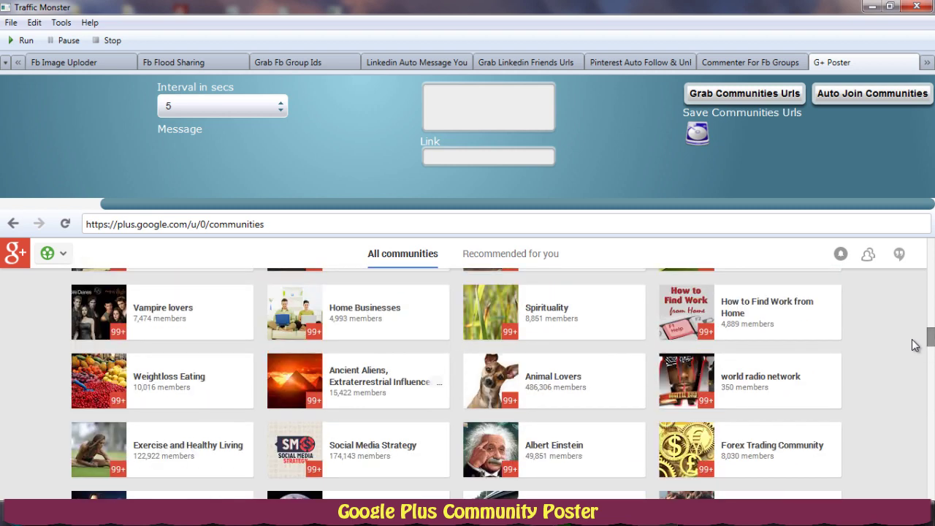
click(246, 224)
key(Return)
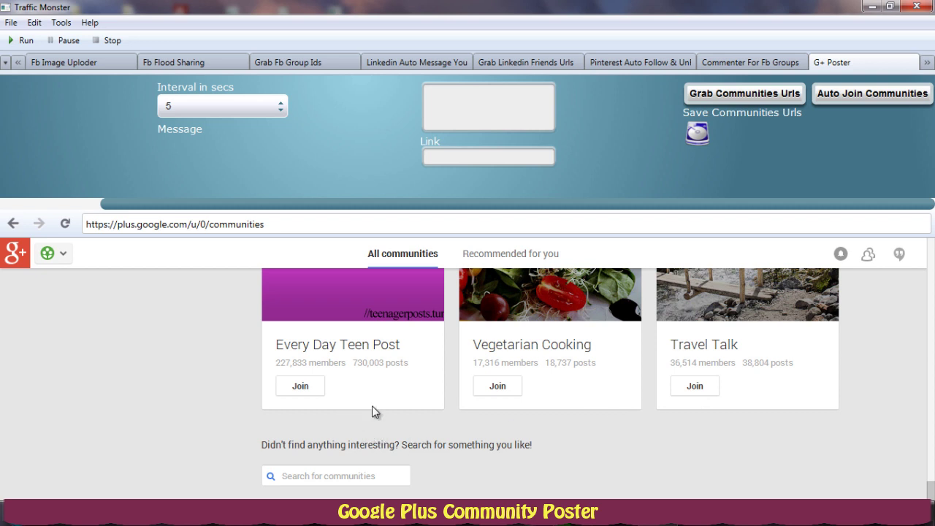
click(858, 94)
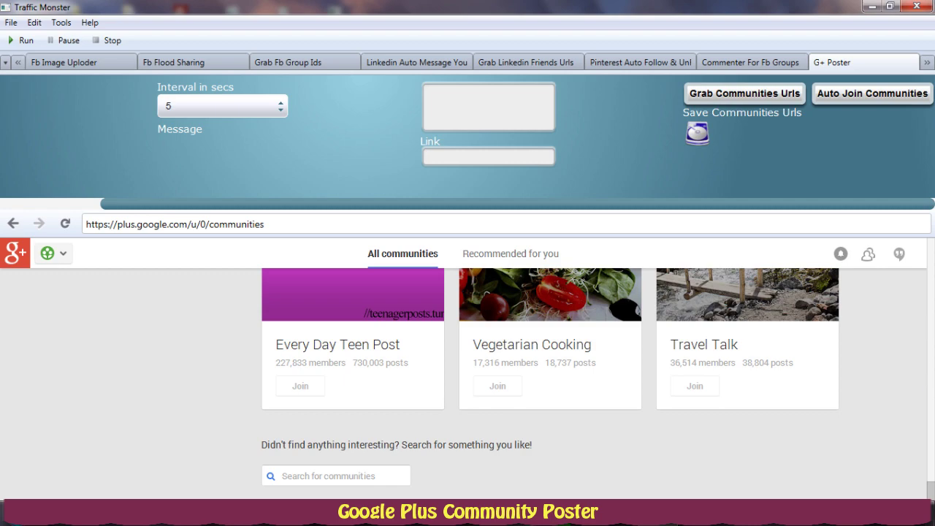
Save the communities' URLs as communities.txt in the Groupsurls folder, replacing the existing file
scroll(933, 330, up, 15)
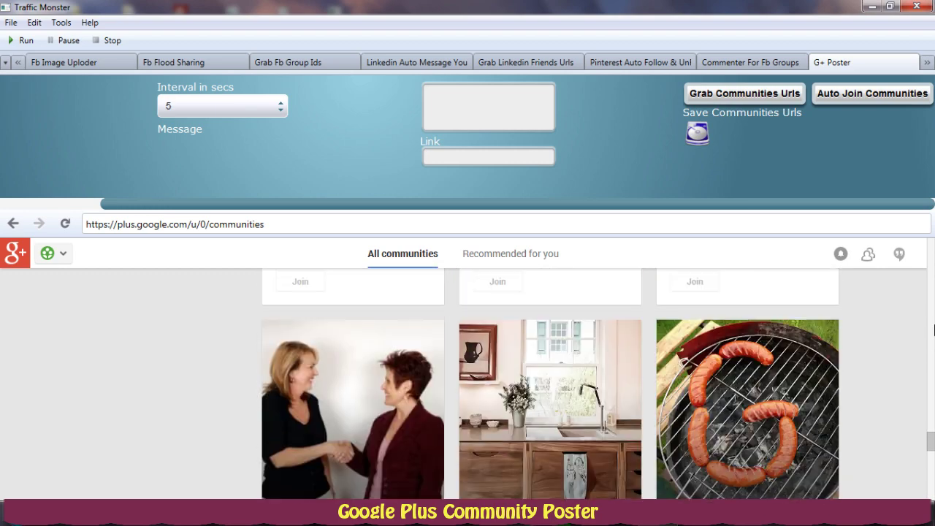
scroll(934, 331, up, 8)
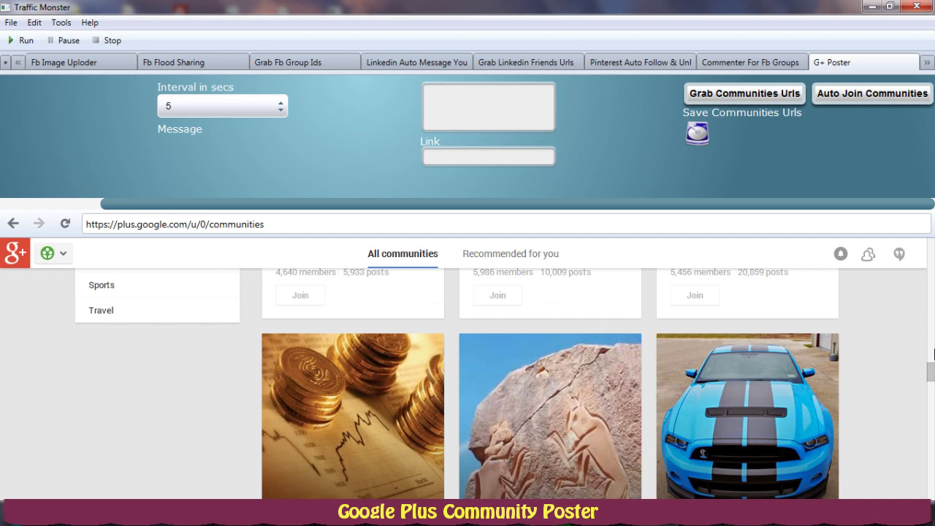
scroll(933, 354, up, 5)
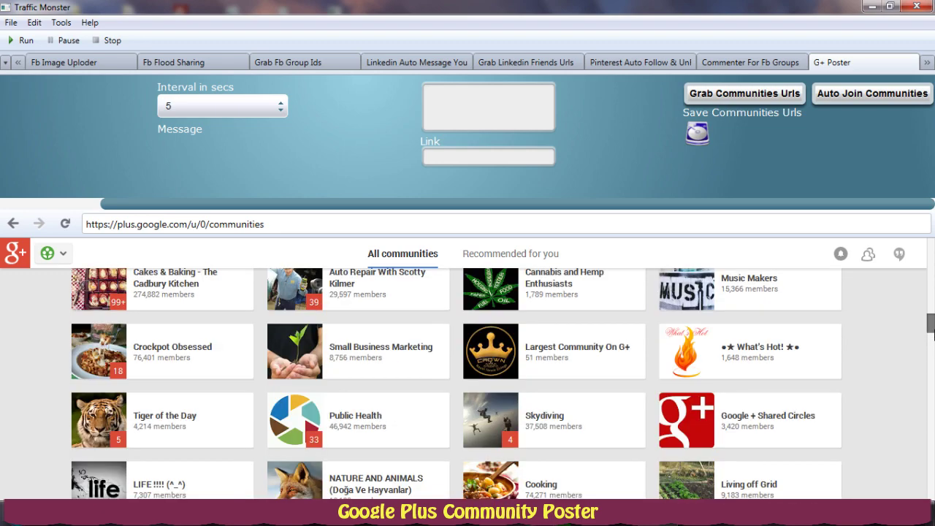
scroll(934, 322, up, 8)
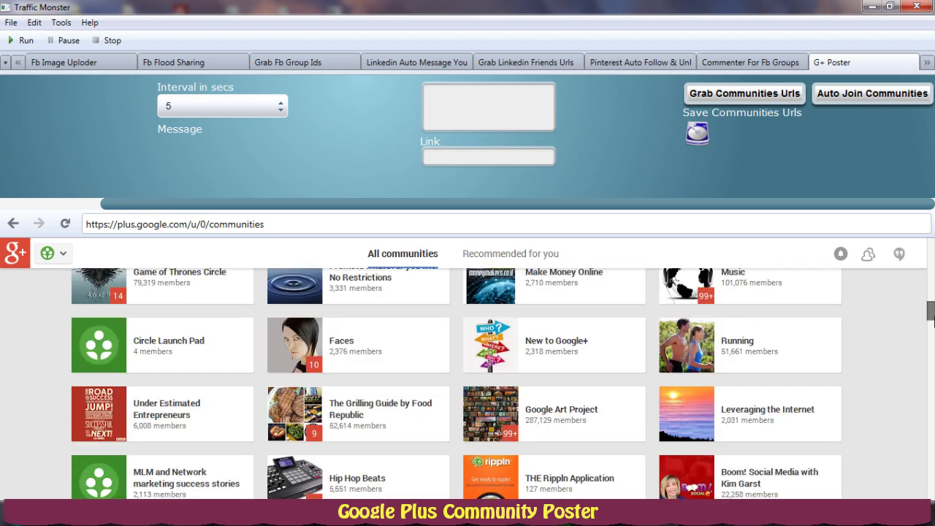
scroll(503, 384, up, 10)
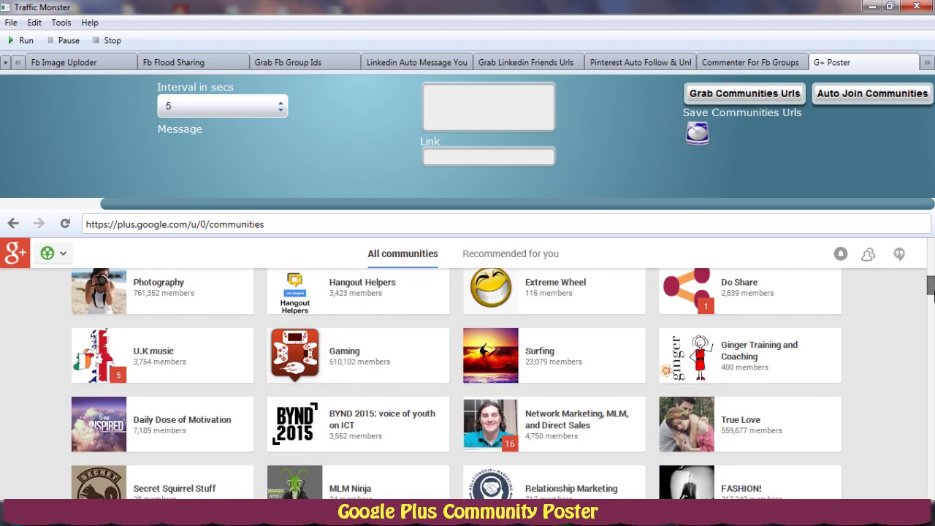
drag(934, 295, 933, 251)
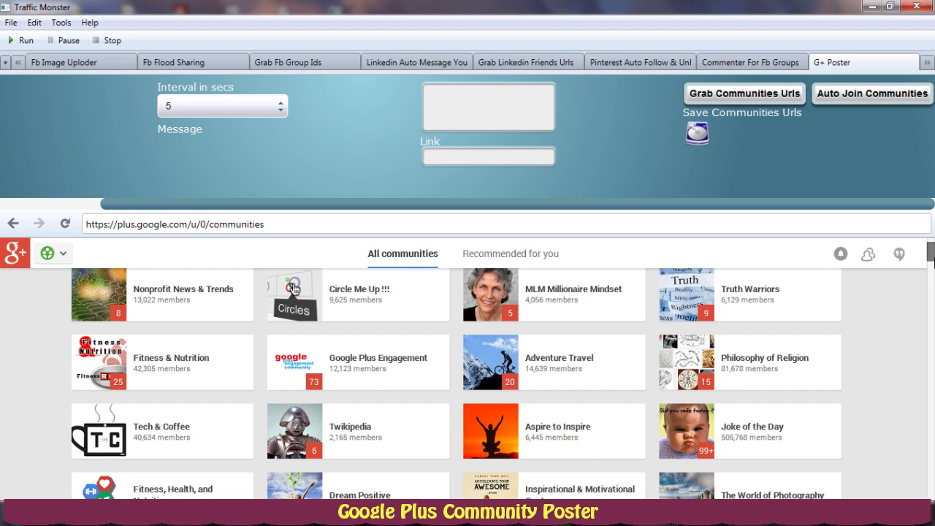
click(698, 136)
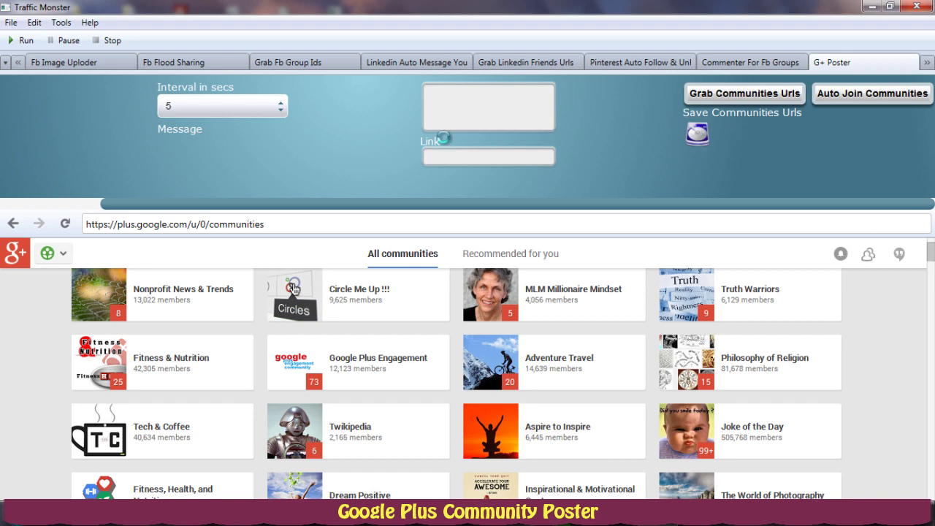
click(195, 150)
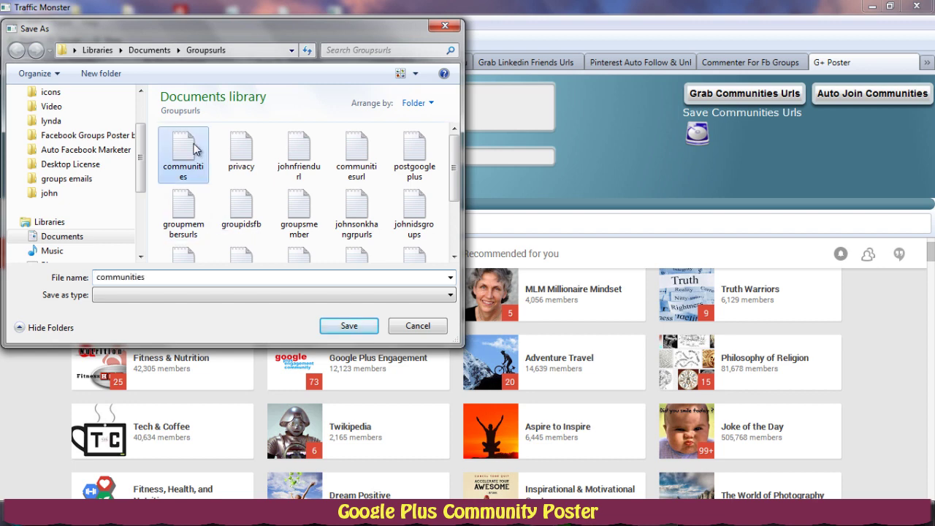
click(343, 327)
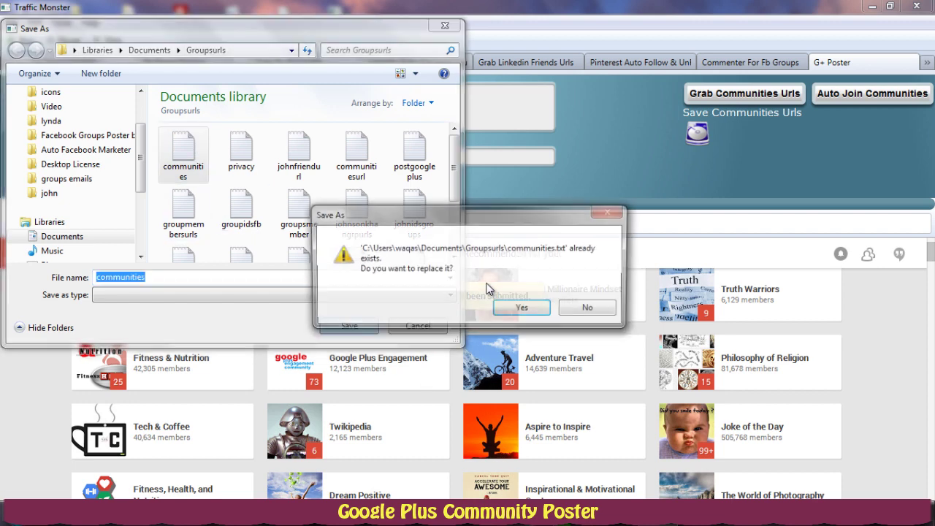
click(522, 309)
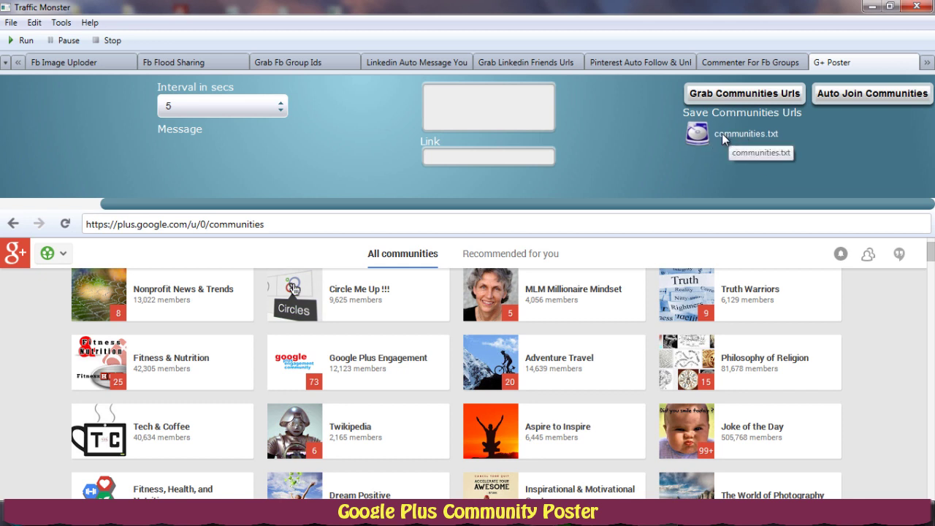
Load communities.txt from the Groupsurls folder as the communities list
drag(183, 209, 32, 202)
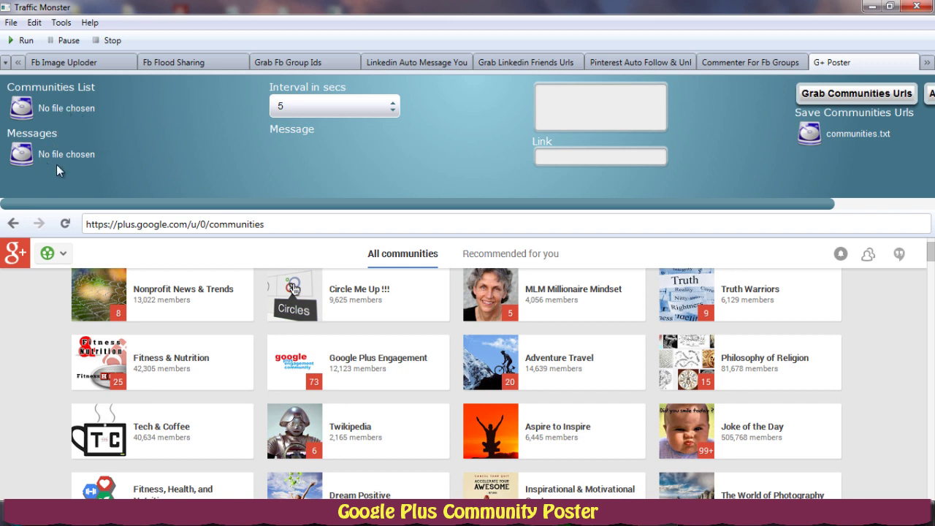
click(23, 116)
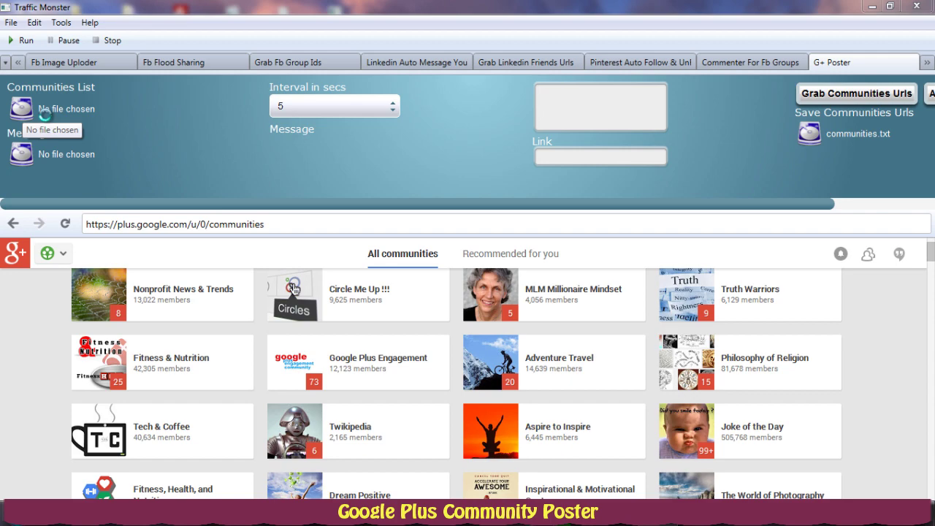
double_click(161, 165)
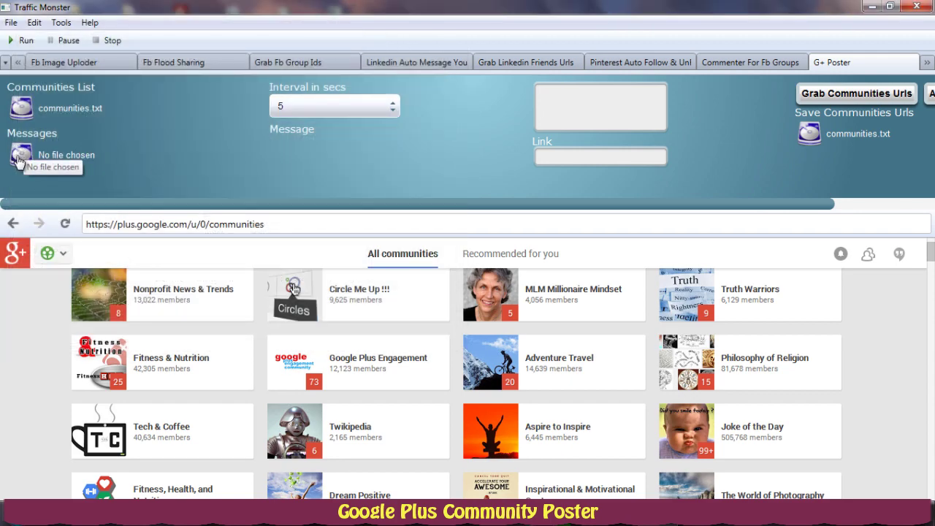
Review the video links inside the postgoogleplus text file, and load that file as the messages source
click(20, 157)
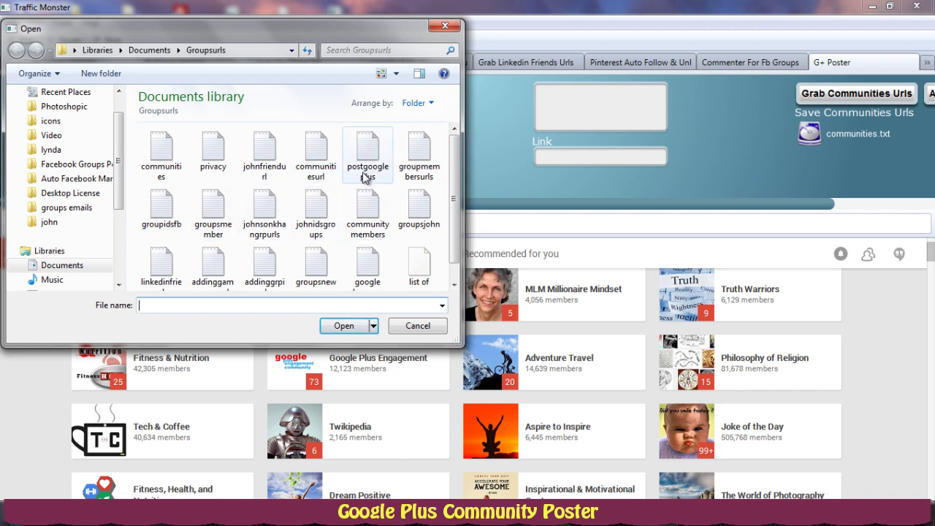
click(378, 148)
right_click(380, 146)
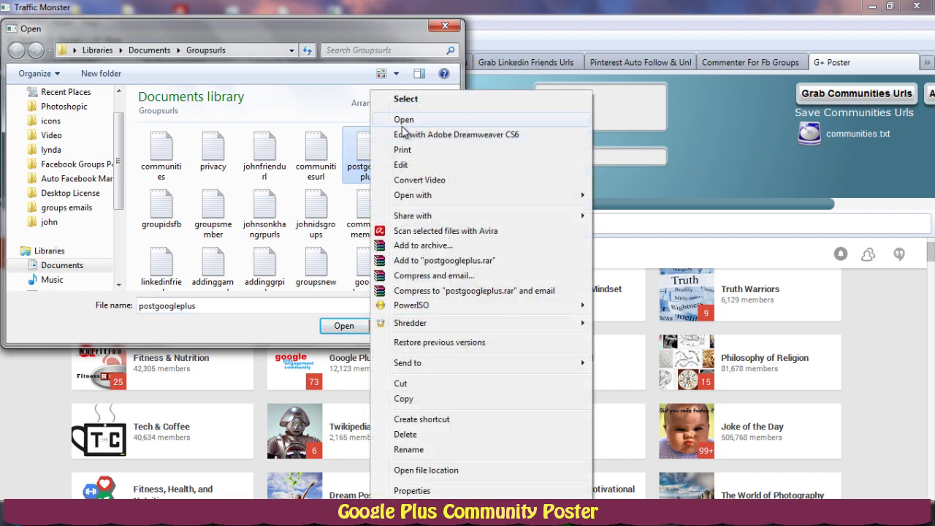
click(403, 120)
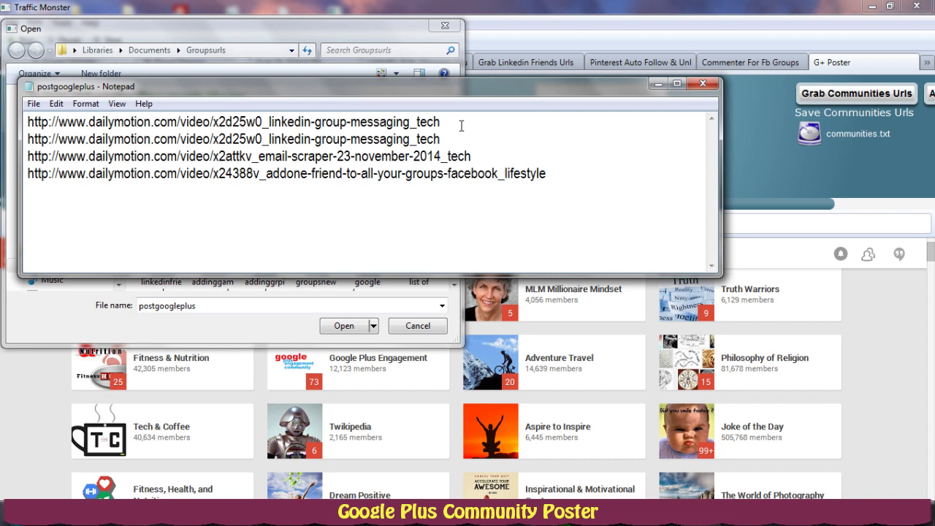
drag(456, 125, 30, 103)
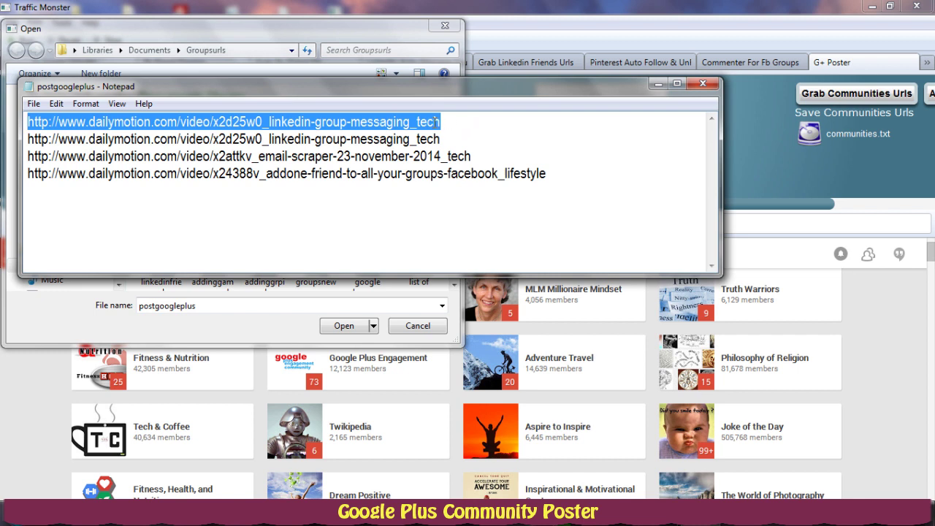
drag(449, 139, 25, 139)
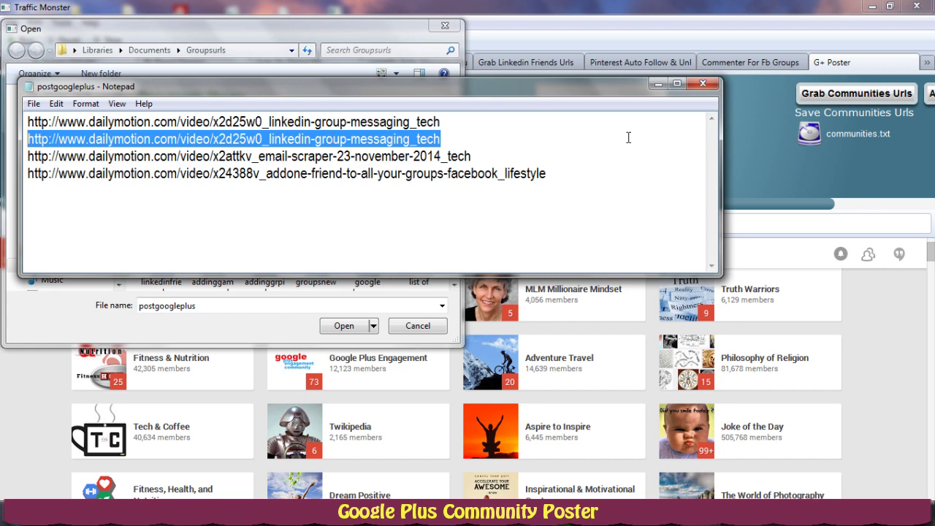
click(702, 84)
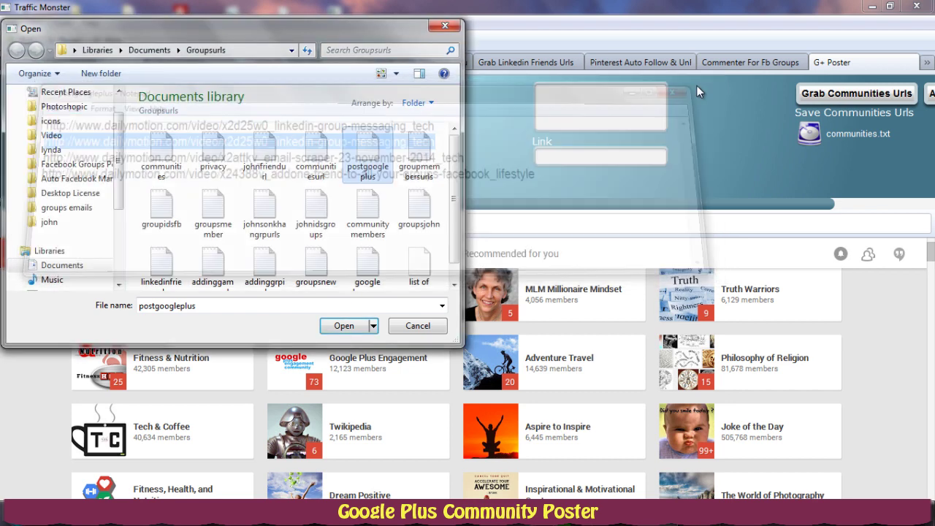
double_click(371, 161)
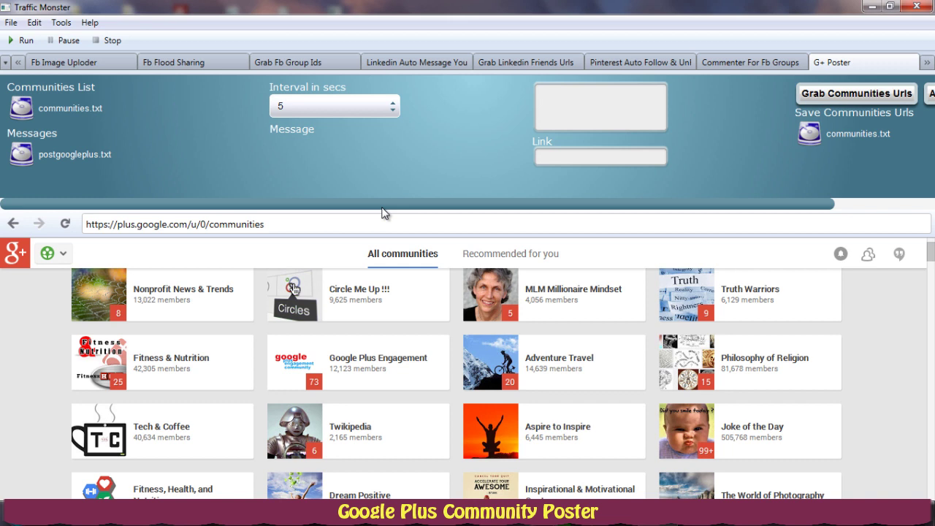
Enter the message "check automation tool!!" with "sneak peak video" on a separate line below, and run the poster
drag(383, 209, 490, 210)
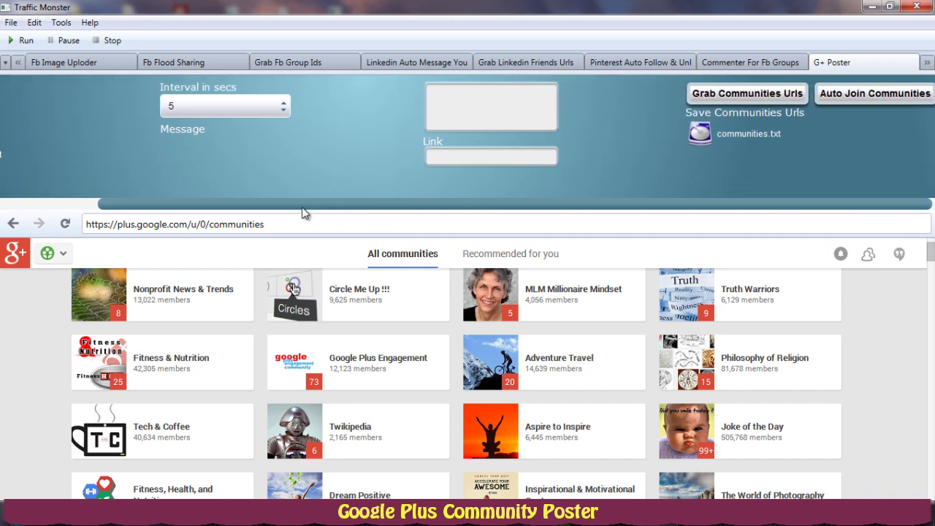
drag(302, 213, 152, 216)
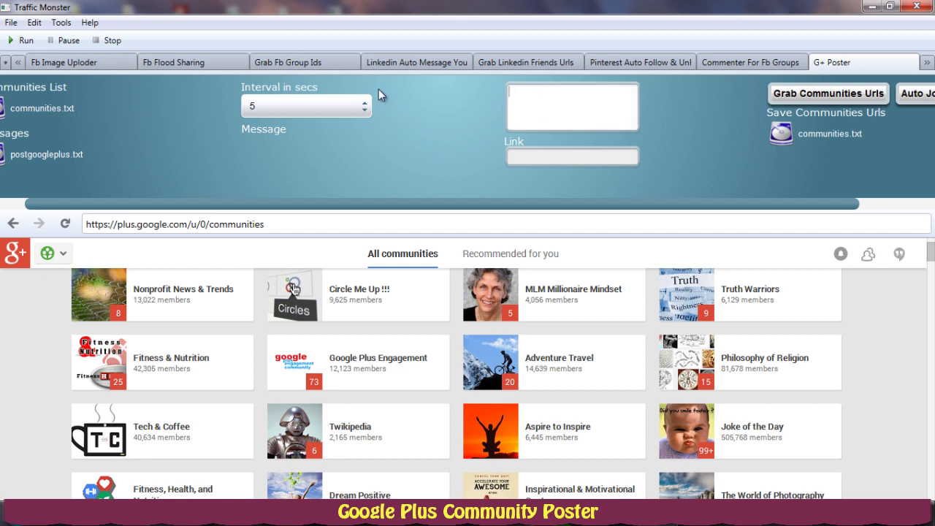
click(511, 117)
drag(66, 208, 38, 208)
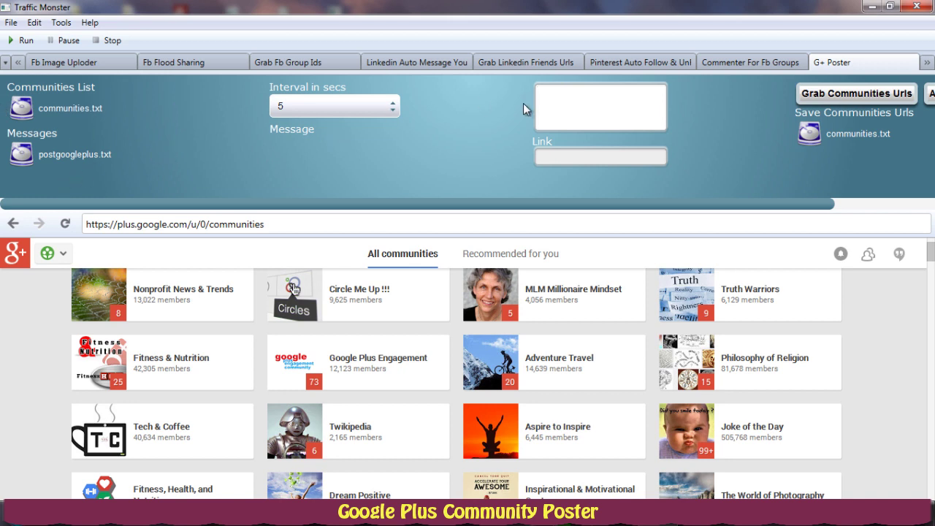
text(check)
key(BackSpace)
key(BackSpace)
key(BackSpace)
key(BackSpace)
text(check automation tool!!  sneak )
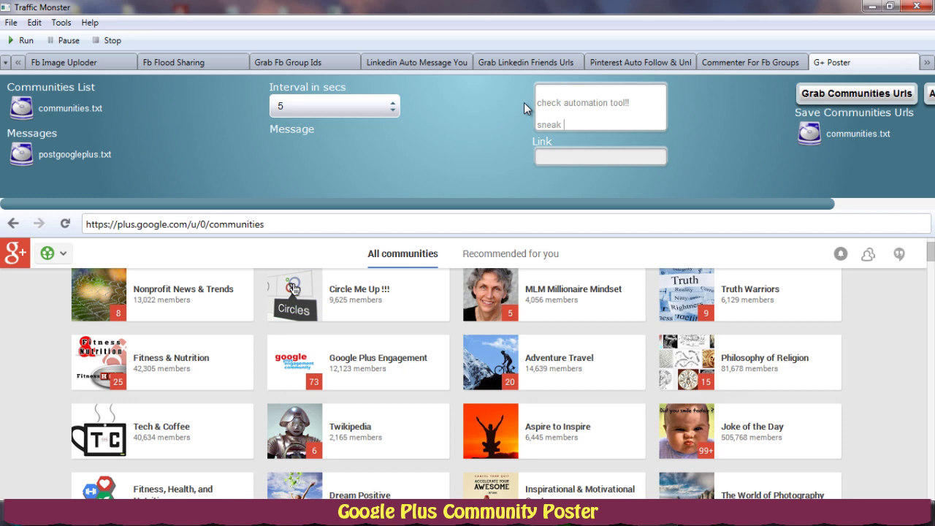
text(peak vid)
text(eo)
click(11, 43)
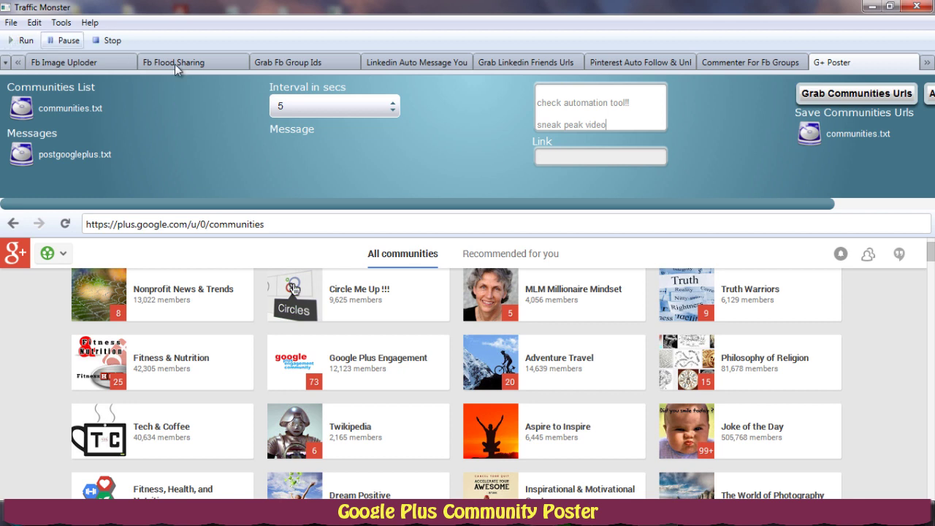